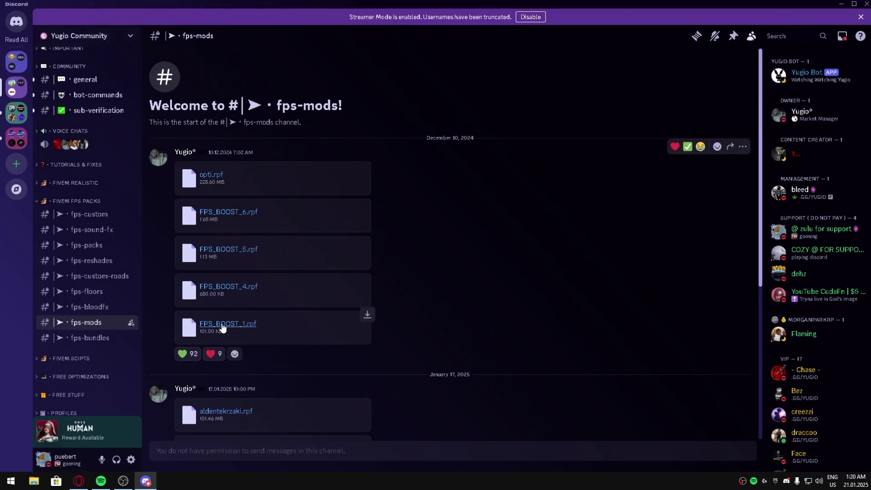
Step: Move FPS_BOOST_5.rpf from the desktop into the mods folder of FiveM Application Data, reached through the FiveM shortcut's file location
{"action": "left_click", "coordinate": [841, 5]}
{"action": "right_click", "coordinate": [7, 4]}
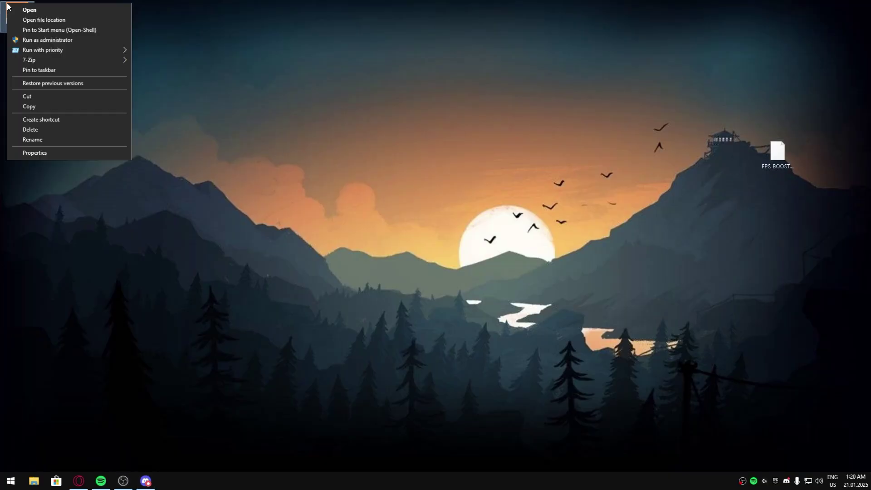
{"action": "left_click", "coordinate": [27, 19]}
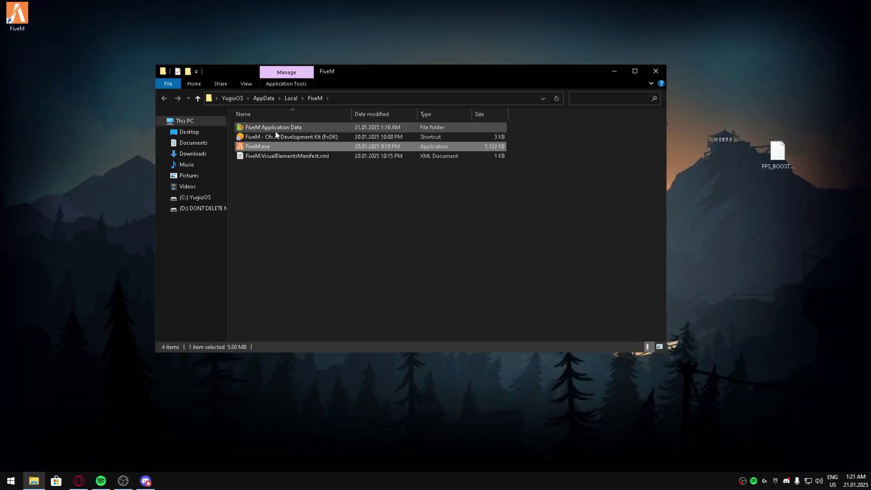
{"action": "double_click", "coordinate": [270, 128]}
{"action": "double_click", "coordinate": [259, 174]}
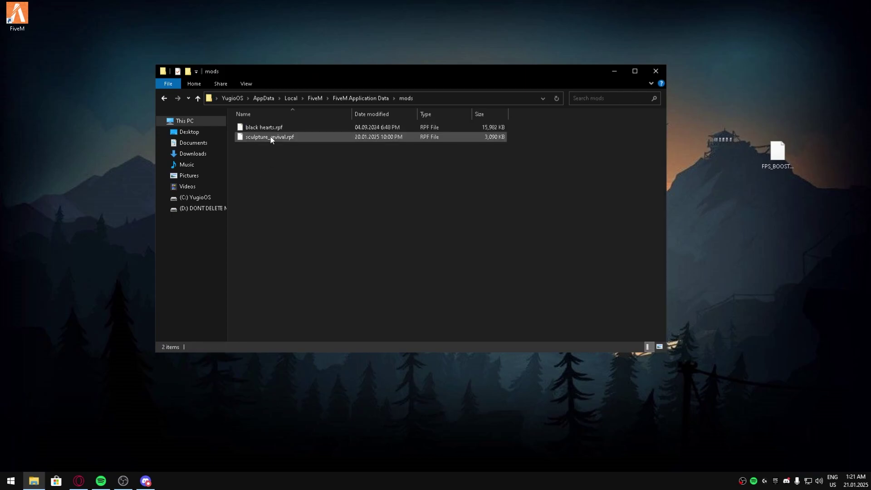
{"action": "left_click_drag", "start_coordinate": [780, 157], "coordinate": [420, 210]}
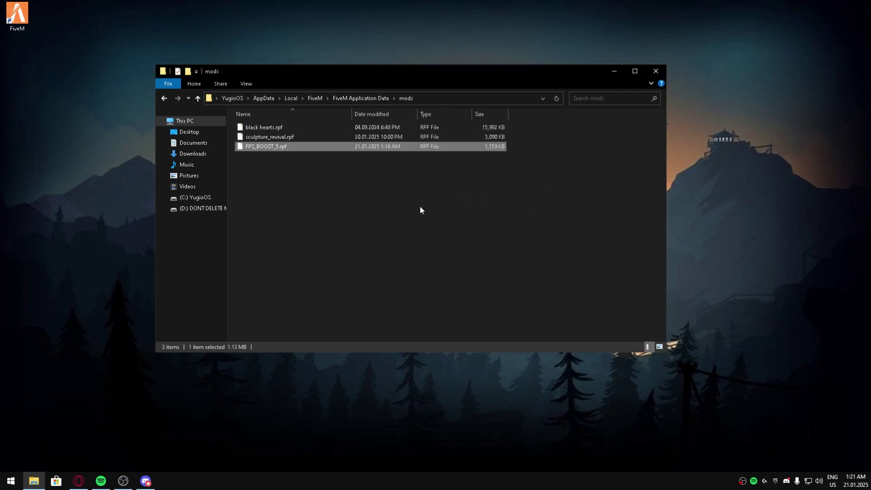
{"action": "left_click", "coordinate": [654, 73]}
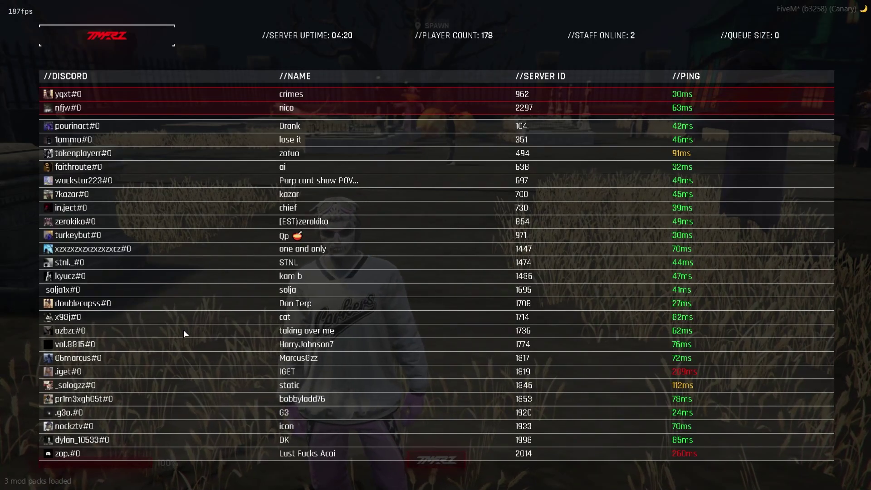
Step: Close the player scoreboard in FiveM and walk the character around the spawn area to check the mod in game
{"action": "key", "text": "Escape"}
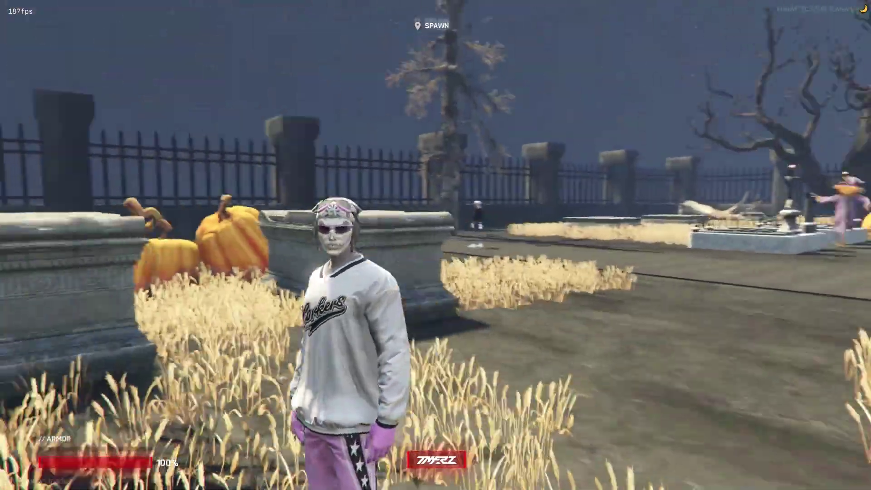
{"action": "key", "text": "w"}
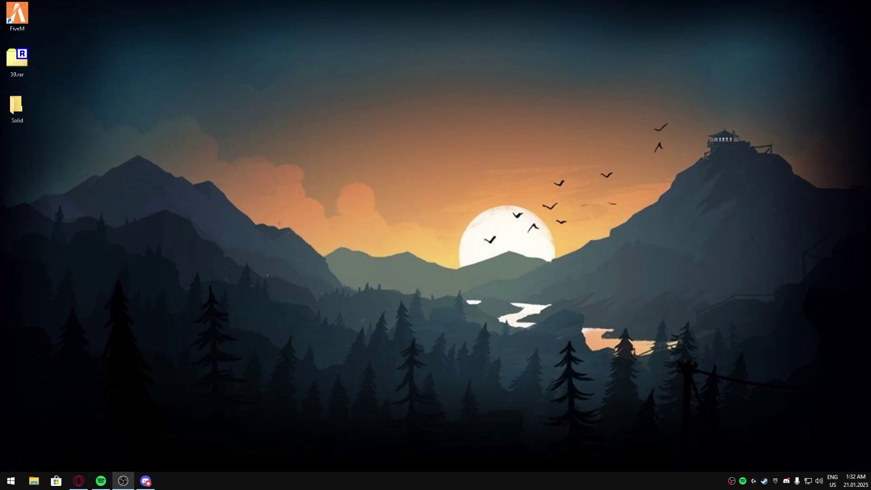
Step: Switch to Discord and look through the FiveM Realistic channel list and the sound pack downloads in fps-sound-fx
{"action": "key", "text": "alt+Tab"}
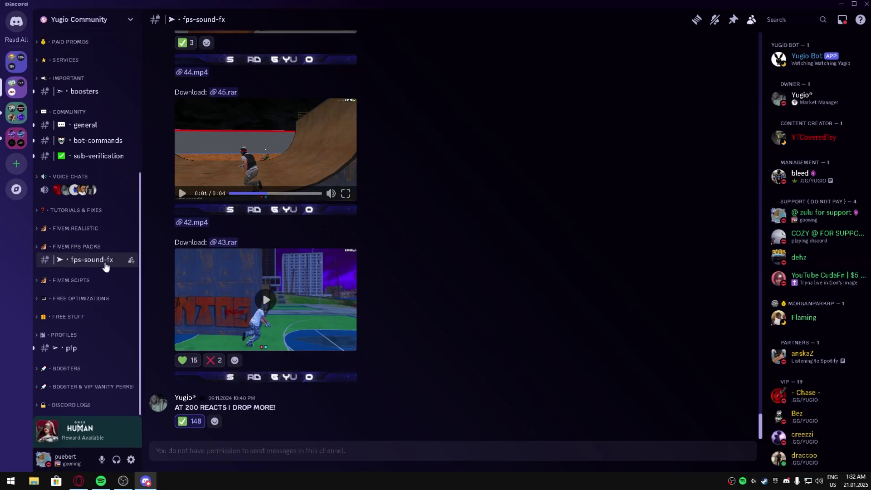
{"action": "left_click", "coordinate": [71, 228]}
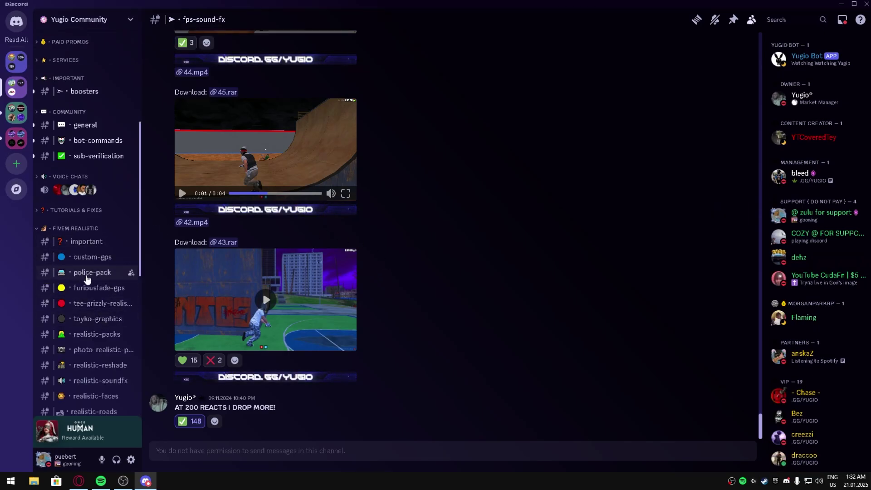
{"action": "left_click", "coordinate": [85, 228]}
{"action": "scroll", "coordinate": [324, 259], "scroll_direction": "up", "scroll_amount": 5}
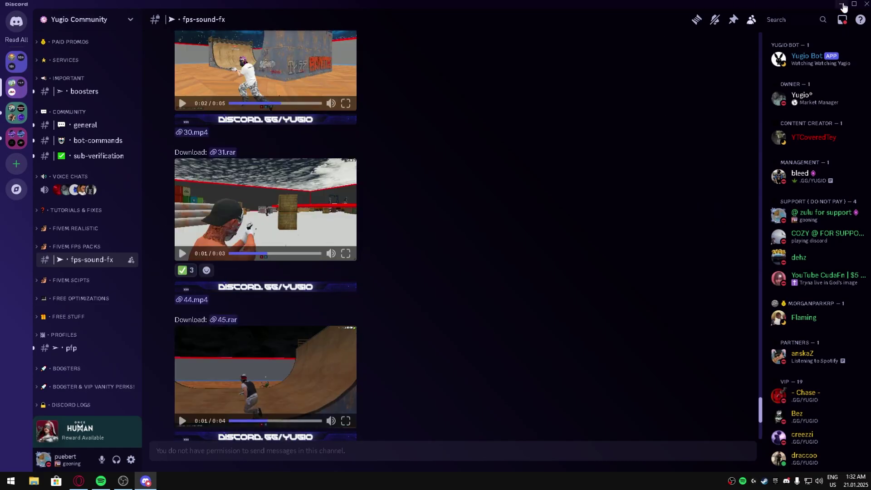
{"action": "left_click", "coordinate": [840, 4]}
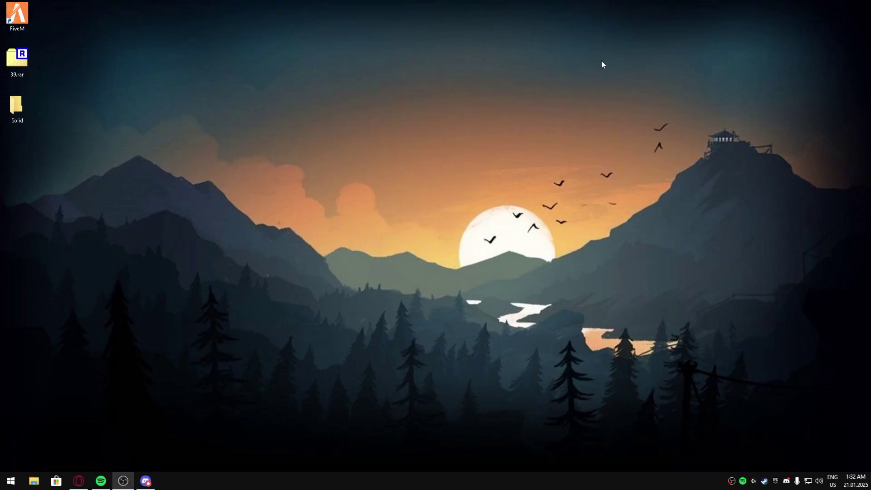
Step: Open the Solid folder from the desktop and, in a second File Explorer window, Steam's steamapps folder under Program Files (x86)
{"action": "double_click", "coordinate": [28, 112]}
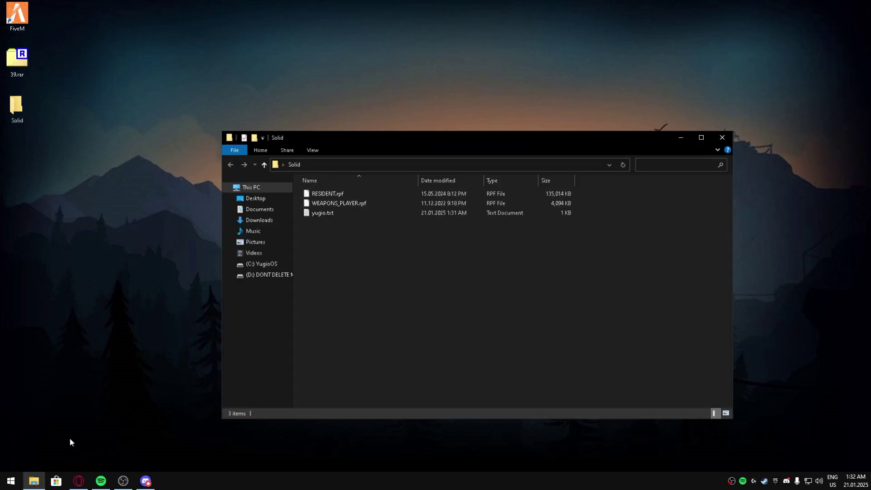
{"action": "key", "text": "super+e"}
{"action": "left_click", "coordinate": [299, 274]}
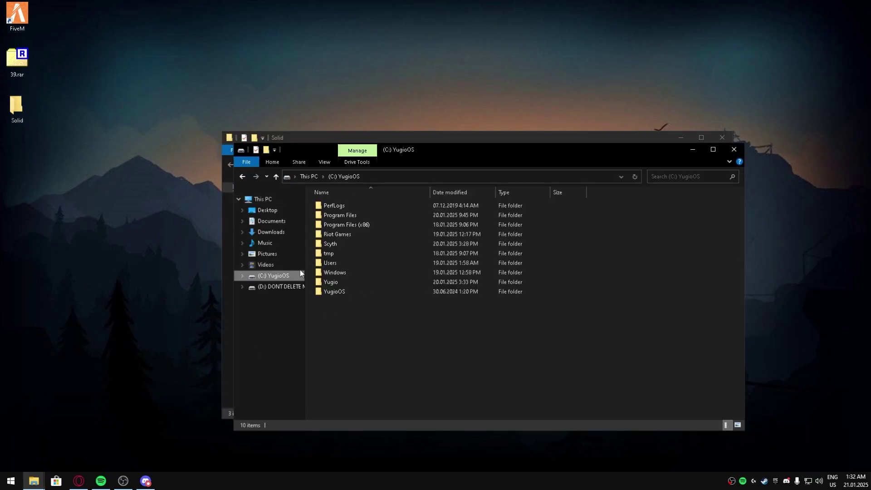
{"action": "double_click", "coordinate": [351, 224]}
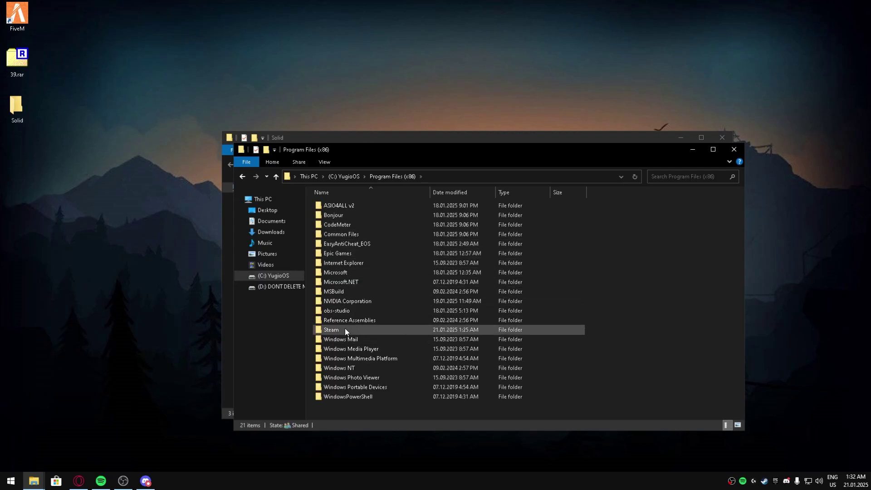
{"action": "double_click", "coordinate": [345, 329]}
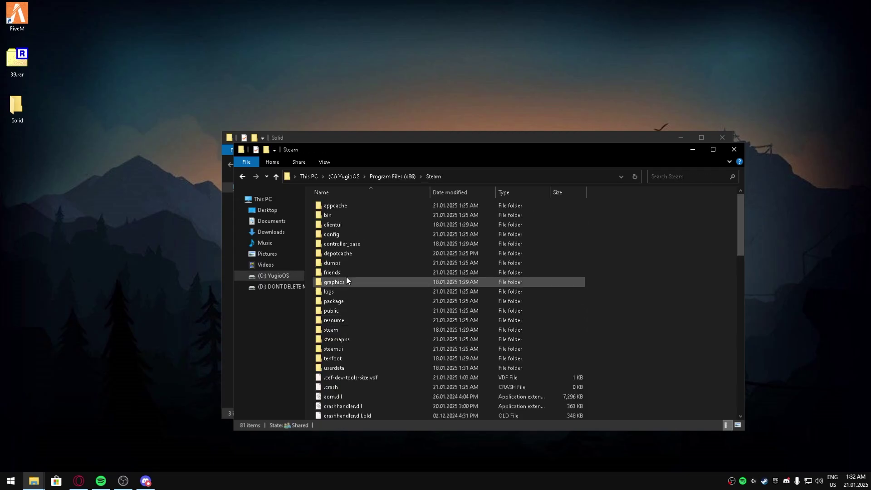
{"action": "double_click", "coordinate": [339, 332]}
{"action": "left_click", "coordinate": [242, 177]}
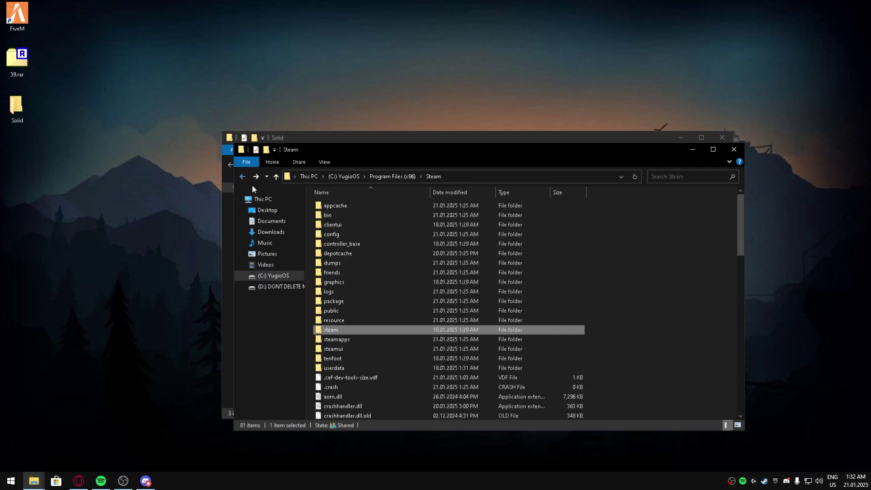
{"action": "double_click", "coordinate": [352, 339]}
Step: Go into common, Grand Theft Auto V, x64 and audio to open the sfx folder
{"action": "left_click", "coordinate": [335, 203]}
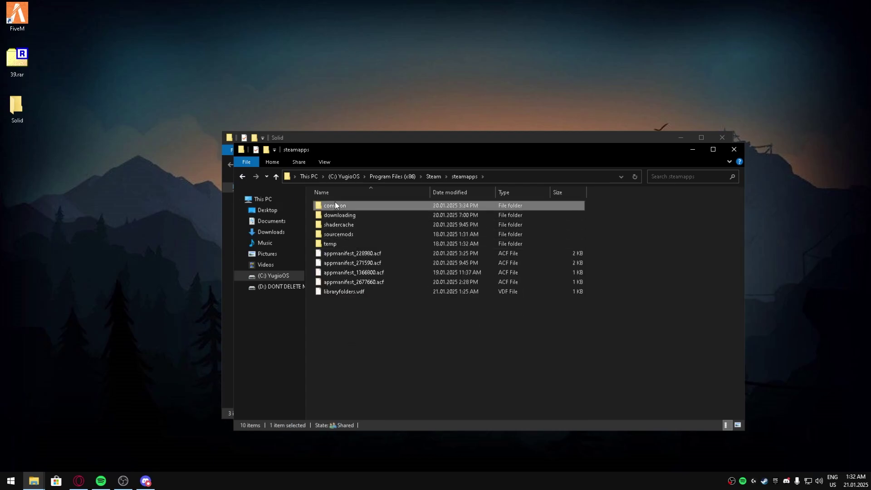
{"action": "double_click", "coordinate": [335, 203]}
{"action": "double_click", "coordinate": [344, 216]}
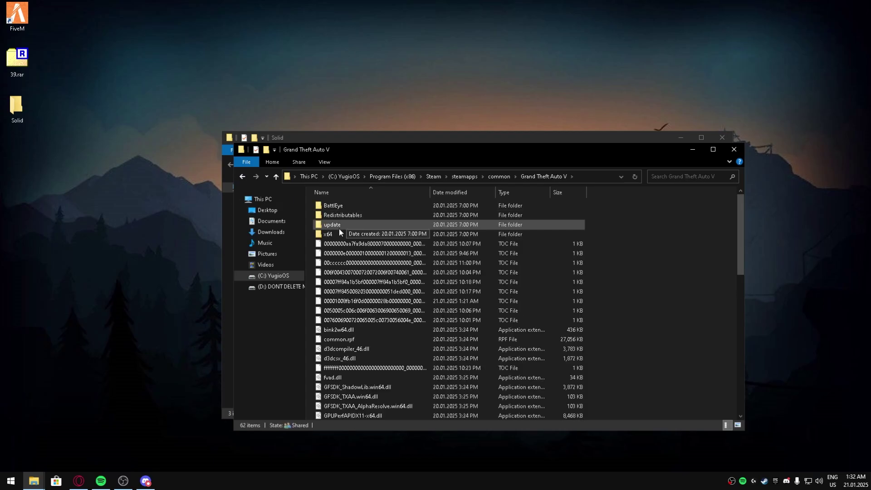
{"action": "double_click", "coordinate": [336, 234]}
{"action": "double_click", "coordinate": [344, 204]}
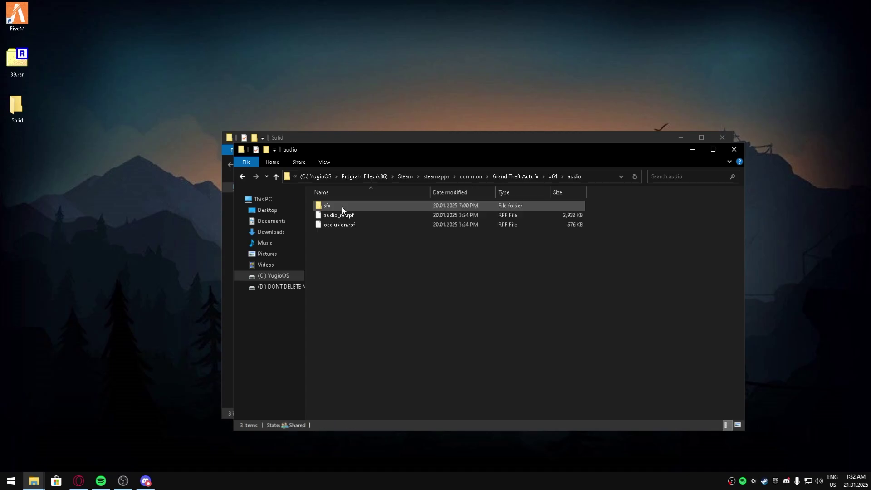
{"action": "double_click", "coordinate": [343, 204]}
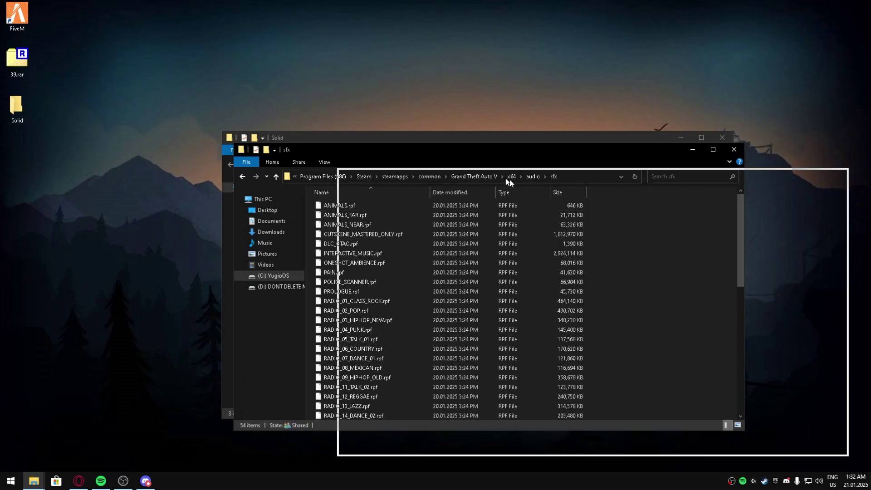
Step: Move RESIDENT.rpf and WEAPONS_PLAYER.rpf from Solid into the sfx folder, replacing the existing files, and close both folder windows
{"action": "left_click_drag", "start_coordinate": [510, 178], "coordinate": [552, 201]}
{"action": "left_click_drag", "start_coordinate": [451, 141], "coordinate": [313, 98]}
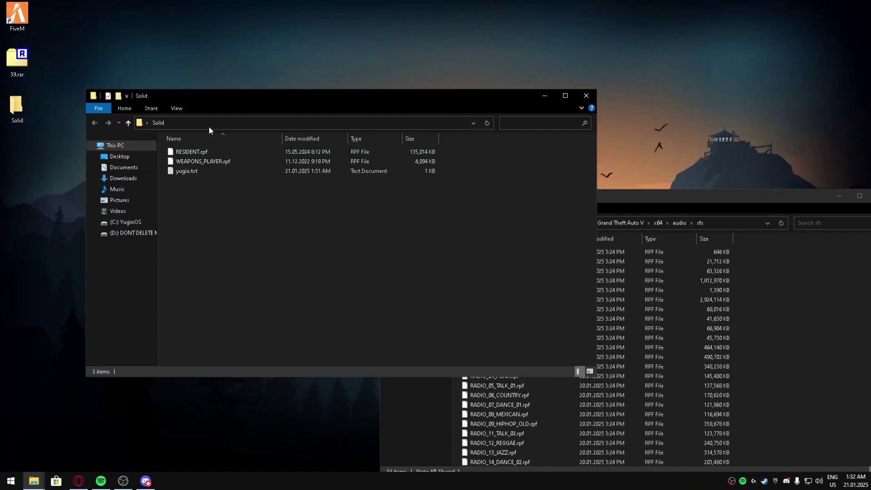
{"action": "left_click", "coordinate": [201, 160]}
{"action": "left_click", "coordinate": [202, 154], "text": "ctrl"}
{"action": "left_click_drag", "start_coordinate": [203, 154], "coordinate": [804, 279]}
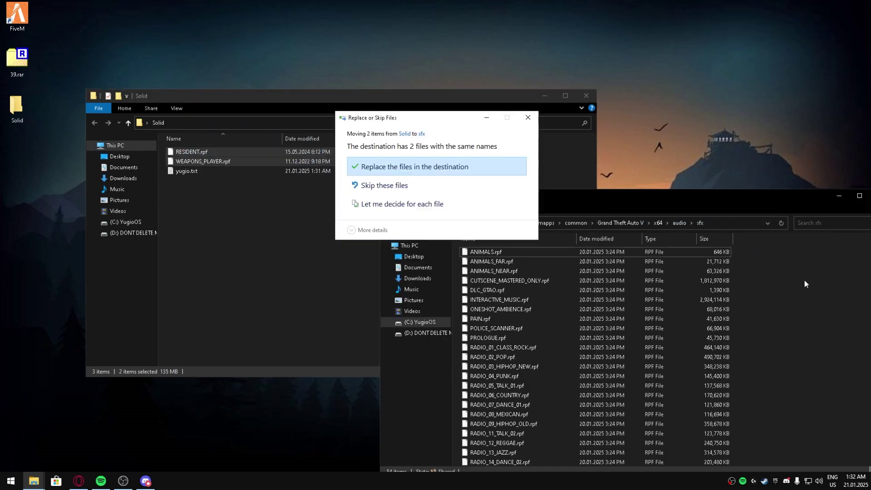
{"action": "left_click", "coordinate": [393, 167]}
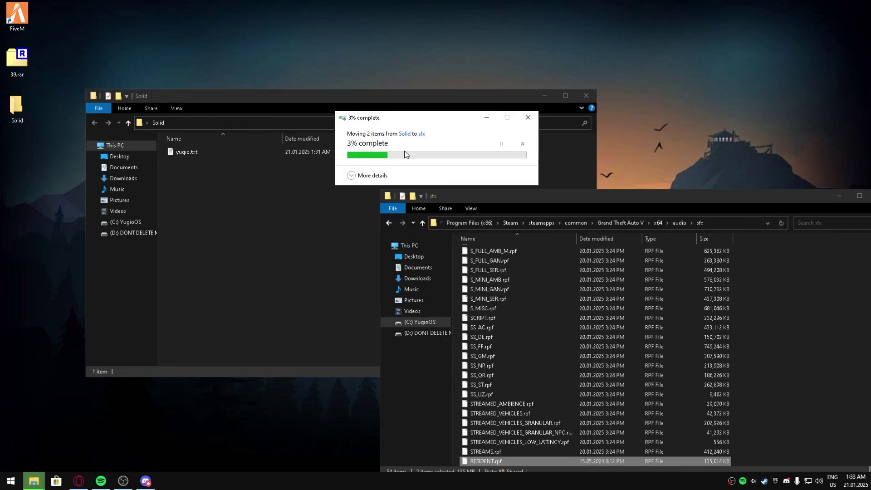
{"action": "left_click", "coordinate": [580, 96]}
{"action": "left_click_drag", "start_coordinate": [684, 198], "coordinate": [491, 158]}
{"action": "left_click", "coordinate": [682, 155]}
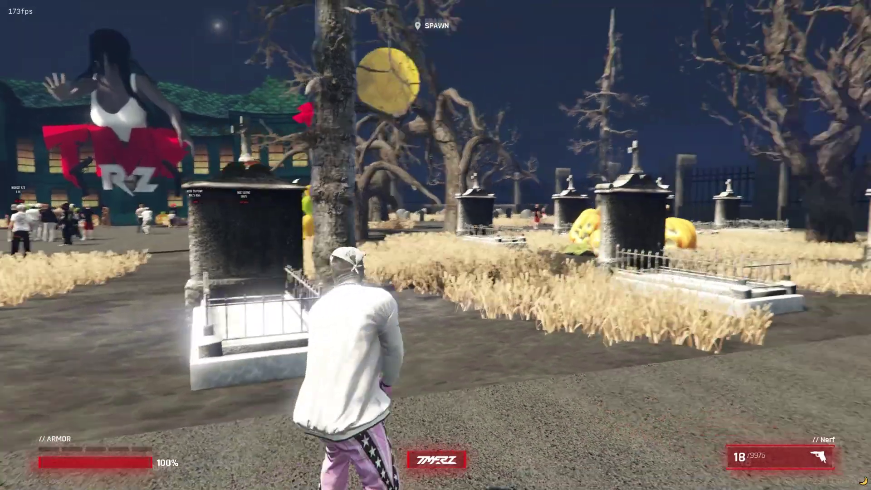
Step: Aim and fire the Nerf gun in FiveM to test the new weapon sound
{"action": "right_click", "coordinate": [436, 245]}
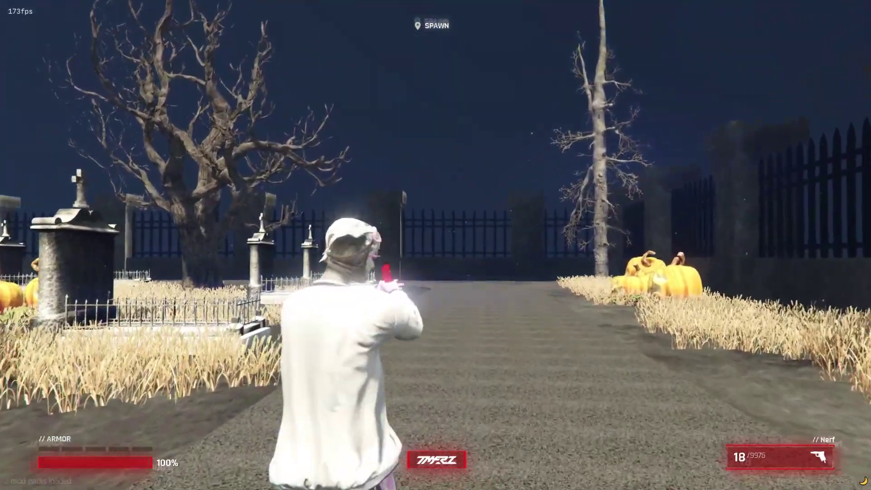
{"action": "left_click", "coordinate": [436, 245]}
{"action": "left_click", "coordinate": [435, 245]}
Step: Equip the Pistol from the game inventory and fire several shots to hear its sound
{"action": "key", "text": "F2"}
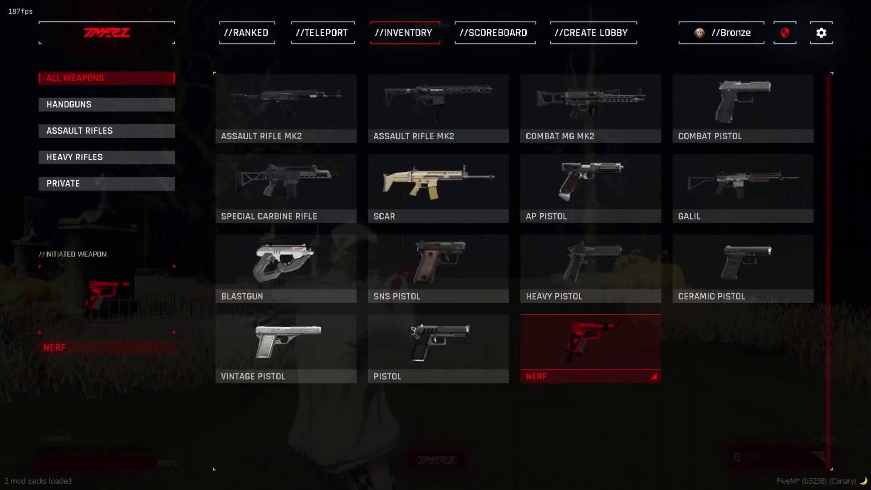
{"action": "left_click", "coordinate": [475, 354]}
{"action": "right_click", "coordinate": [436, 245]}
{"action": "left_click", "coordinate": [435, 245]}
{"action": "left_click", "coordinate": [436, 245]}
{"action": "left_click", "coordinate": [436, 245]}
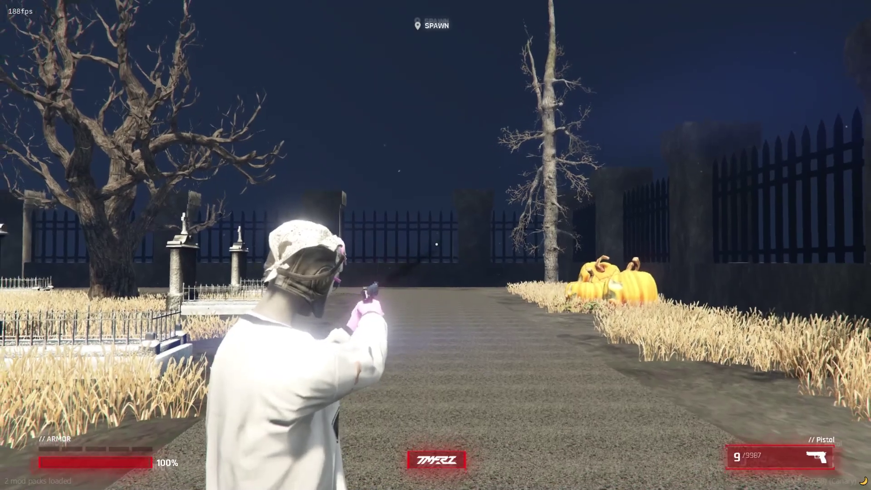
{"action": "left_click", "coordinate": [436, 245]}
{"action": "left_click", "coordinate": [435, 245]}
Step: Pick another weapon from the game inventory and fire it to compare its sound
{"action": "key", "text": "i"}
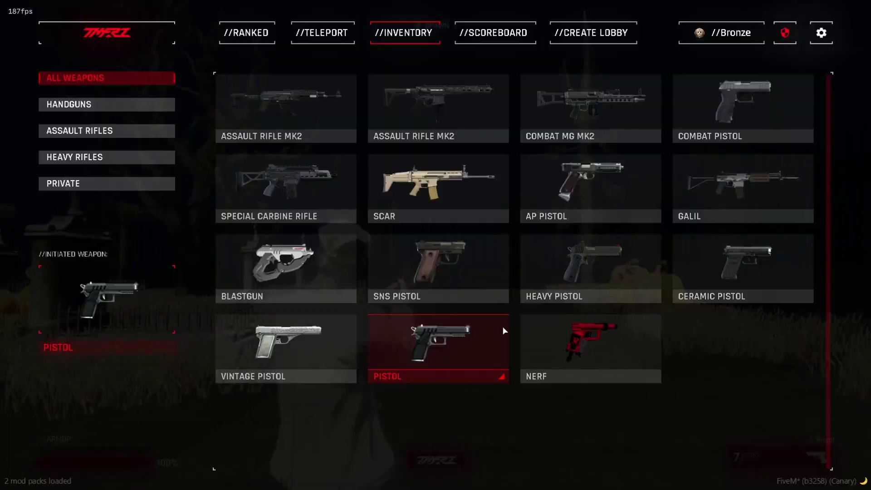
{"action": "left_click", "coordinate": [469, 233]}
{"action": "left_click", "coordinate": [435, 245]}
{"action": "left_click", "coordinate": [436, 245]}
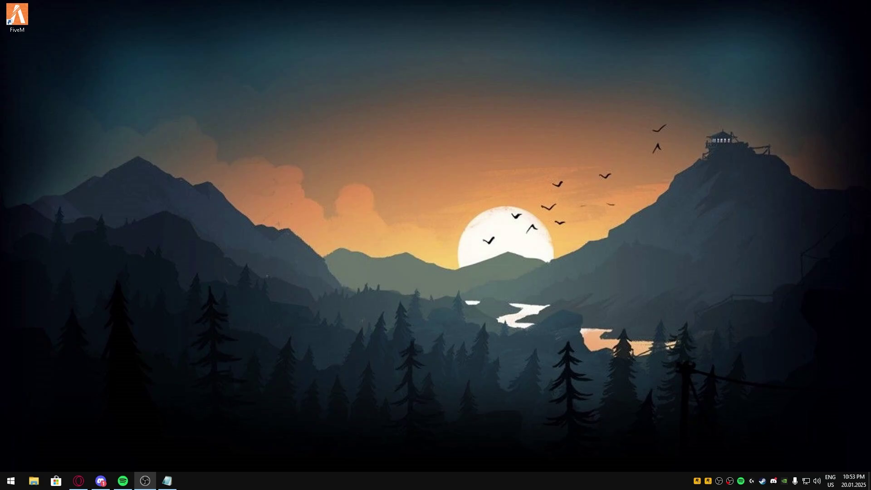
Step: Switch to Discord and look through the blood effect downloads in the FiveM Realistic blood-fx channel and in fps-bloodfx
{"action": "key", "text": "alt+Tab"}
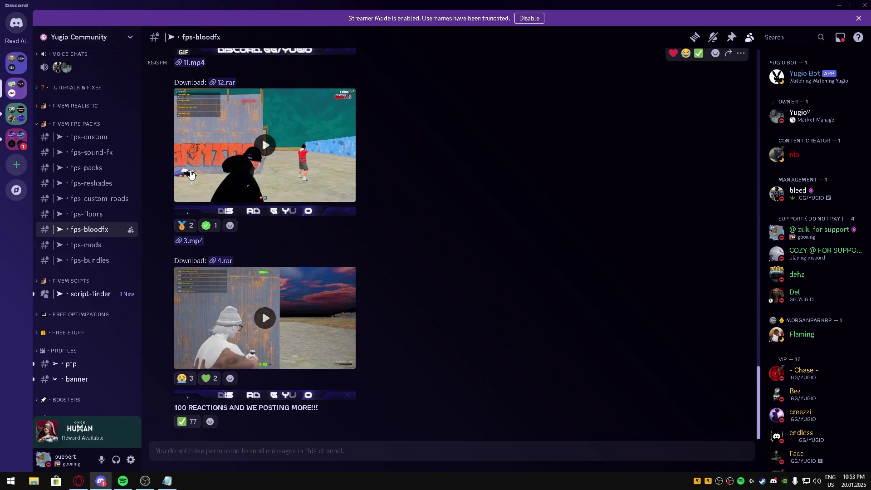
{"action": "left_click", "coordinate": [75, 106]}
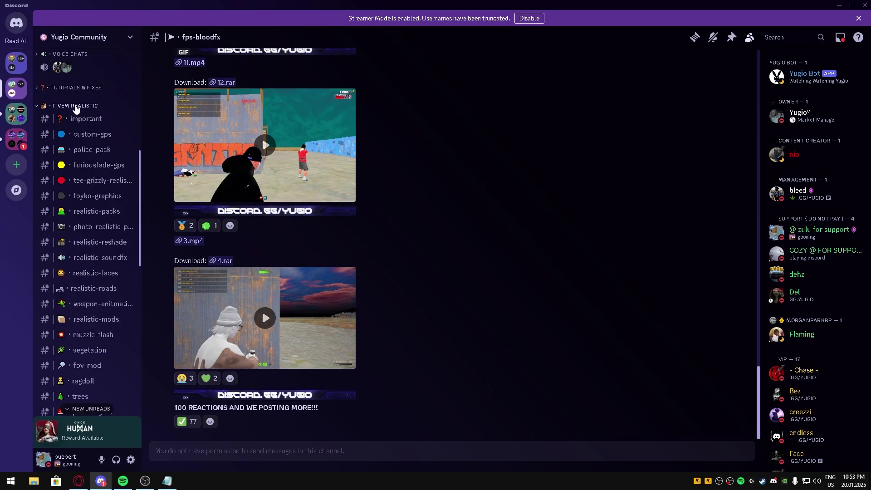
{"action": "scroll", "coordinate": [108, 344], "scroll_direction": "down", "scroll_amount": 1}
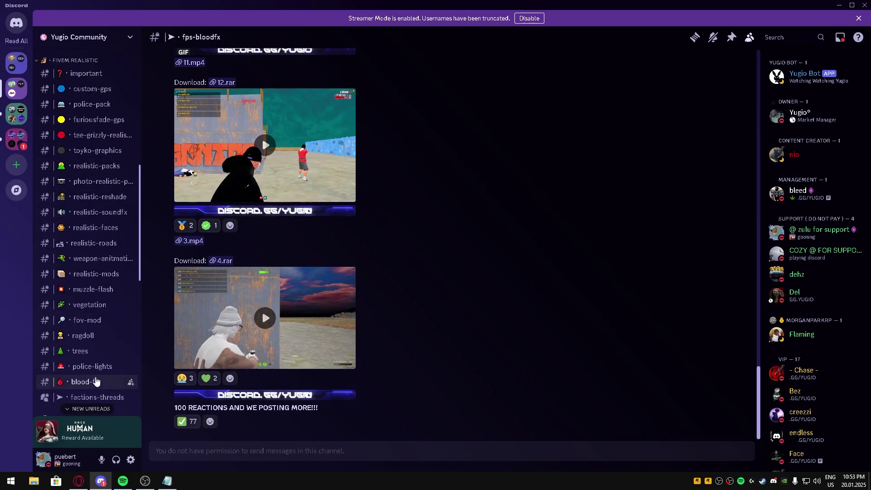
{"action": "left_click", "coordinate": [105, 382]}
{"action": "left_click", "coordinate": [68, 61]}
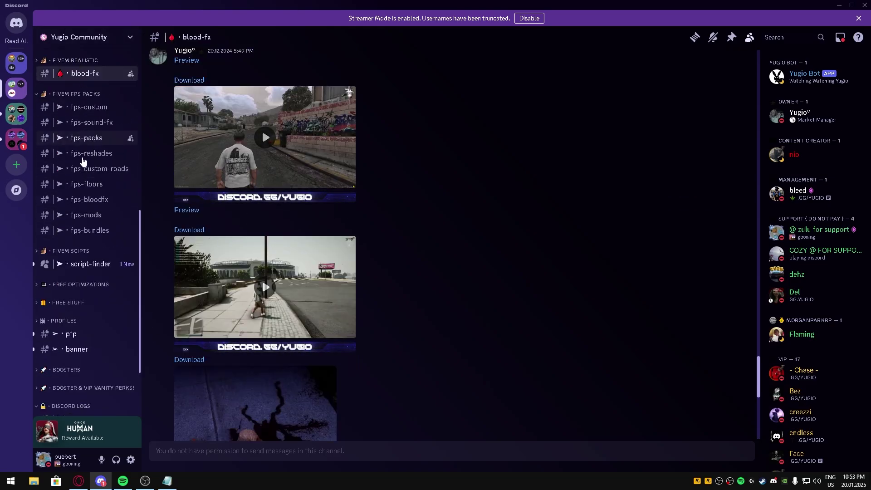
{"action": "left_click", "coordinate": [89, 200]}
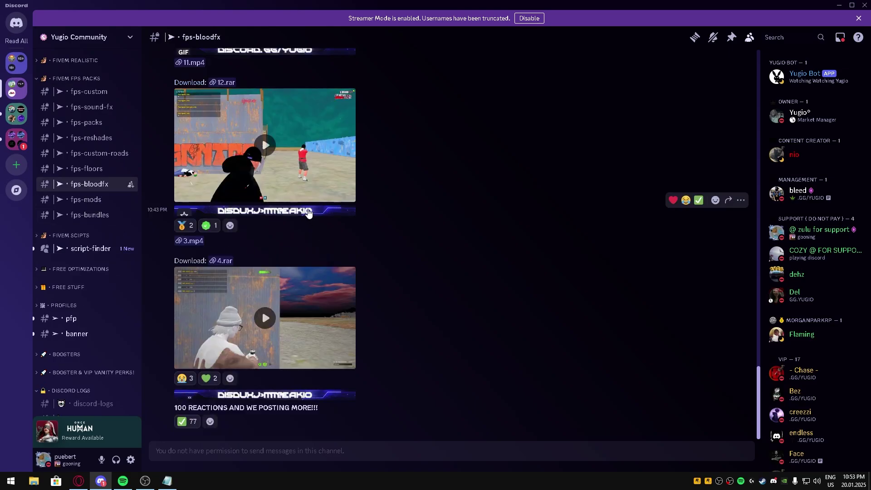
{"action": "scroll", "coordinate": [269, 222], "scroll_direction": "up", "scroll_amount": 1}
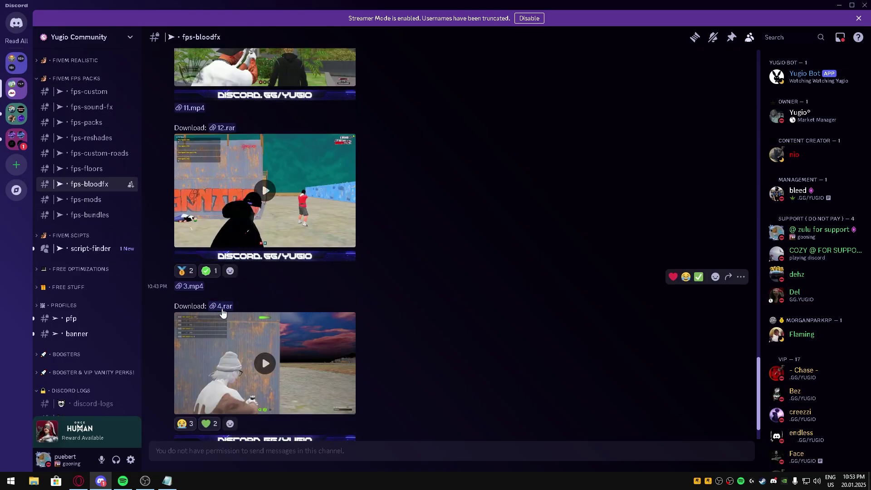
Step: Preview the blood effect clip in the 12.rar post, then download 4.rar from fps-bloodfx despite the file warning
{"action": "left_click", "coordinate": [269, 223]}
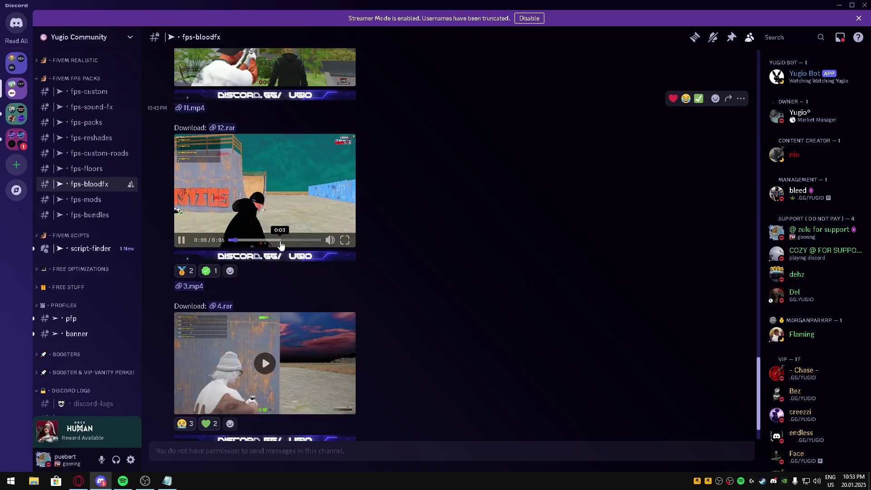
{"action": "left_click", "coordinate": [284, 195]}
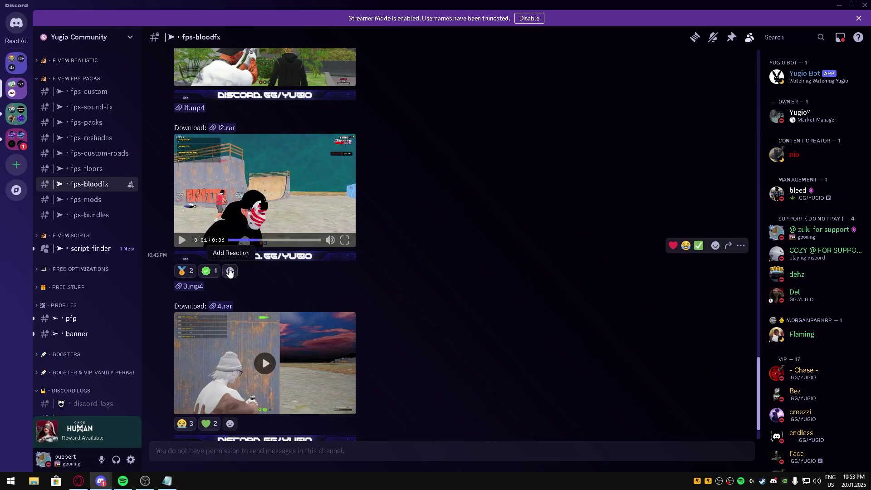
{"action": "left_click", "coordinate": [217, 308]}
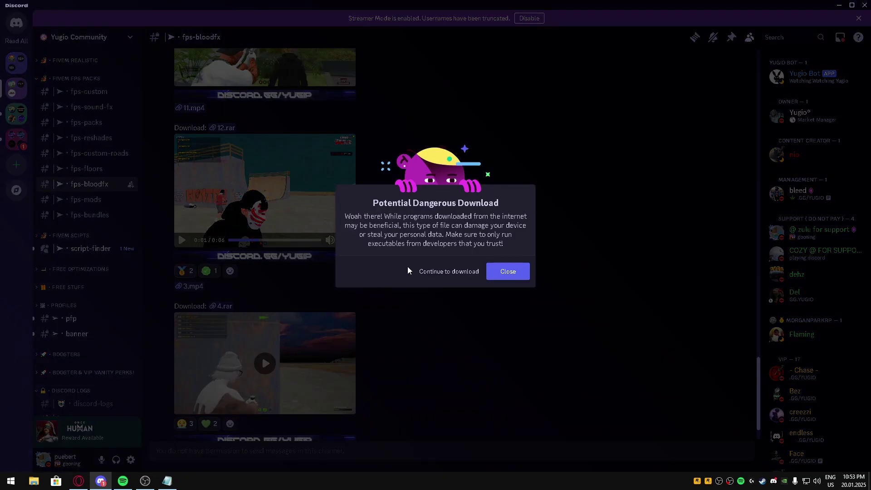
{"action": "left_click", "coordinate": [434, 277]}
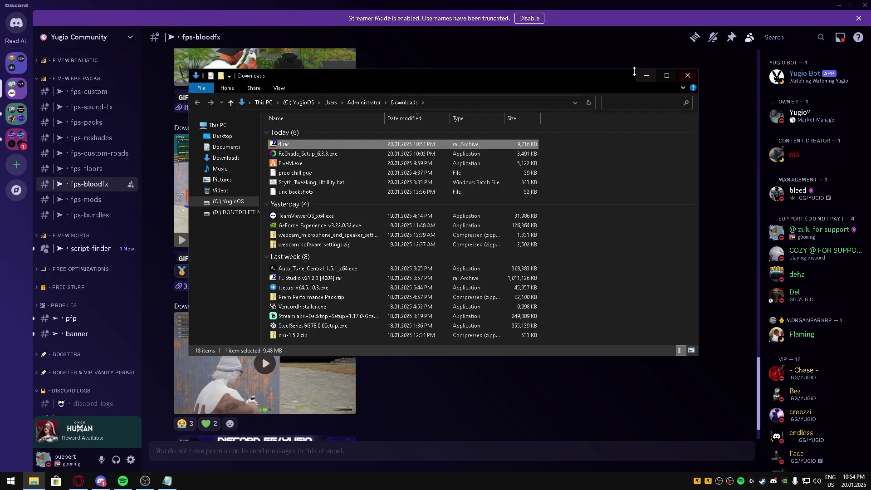
{"action": "left_click_drag", "start_coordinate": [453, 75], "coordinate": [870, 94]}
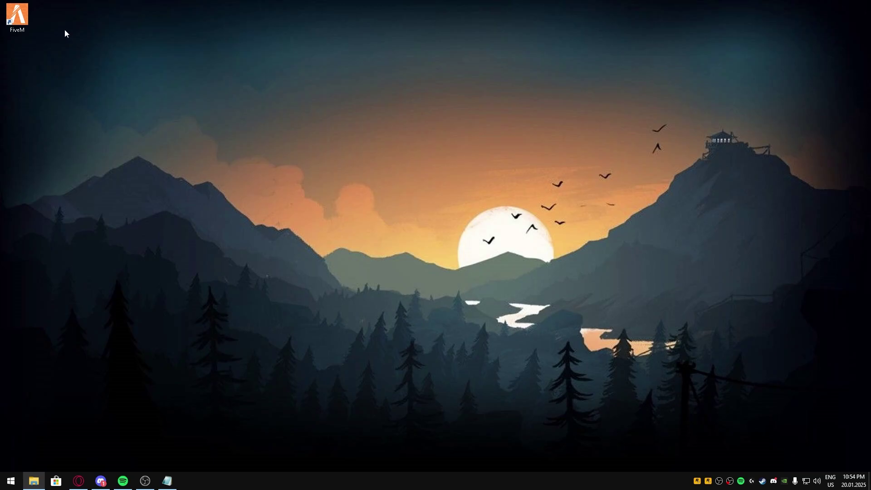
Step: Open FiveM's file location from the desktop shortcut and go to FiveM Application Data > citizen > common > data > effects
{"action": "right_click", "coordinate": [15, 19]}
{"action": "left_click", "coordinate": [63, 40]}
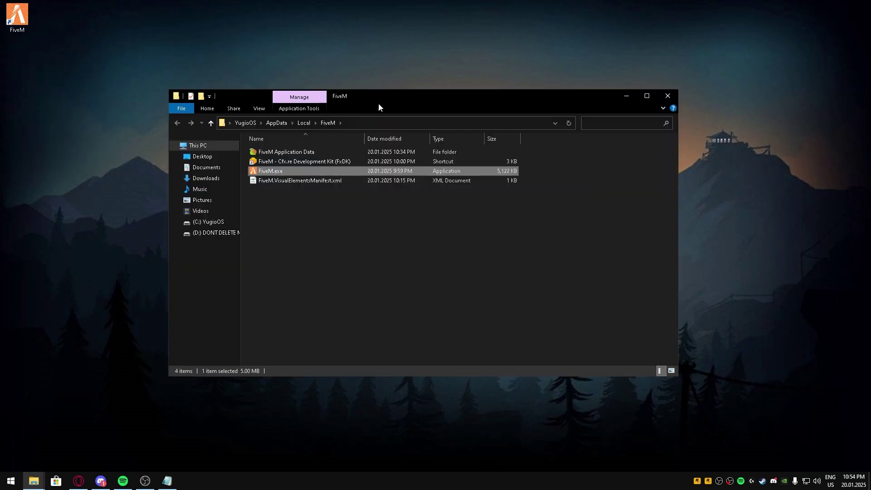
{"action": "double_click", "coordinate": [289, 155]}
{"action": "double_click", "coordinate": [274, 161]}
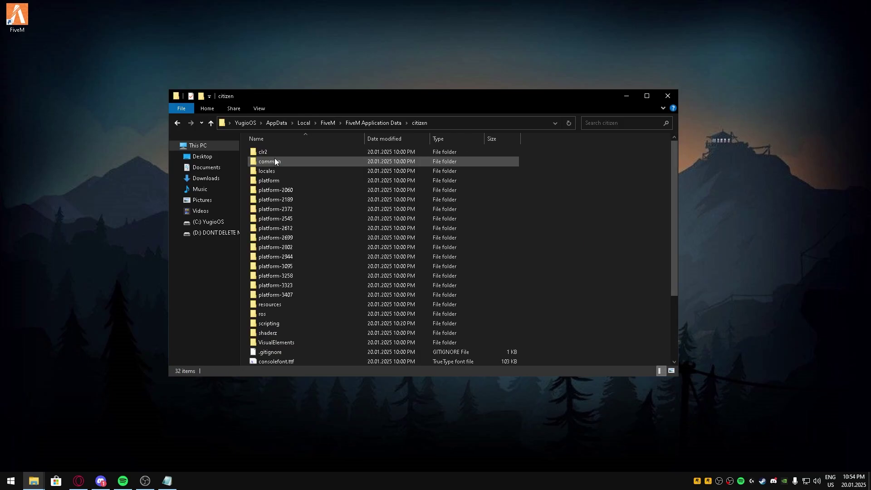
{"action": "double_click", "coordinate": [271, 157]}
{"action": "double_click", "coordinate": [274, 151]}
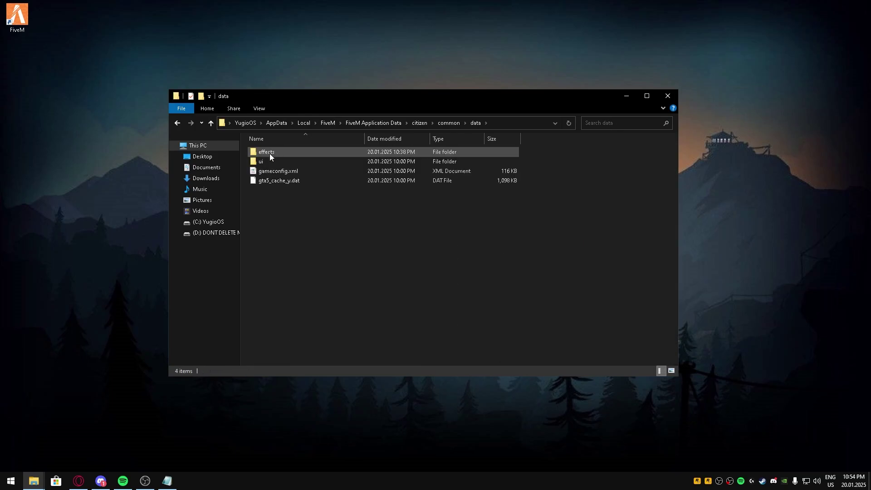
{"action": "double_click", "coordinate": [270, 153]}
Step: Open 4.rar from the Downloads folder and copy bloodfx.dat from the archive into the effects folder
{"action": "left_click", "coordinate": [42, 479]}
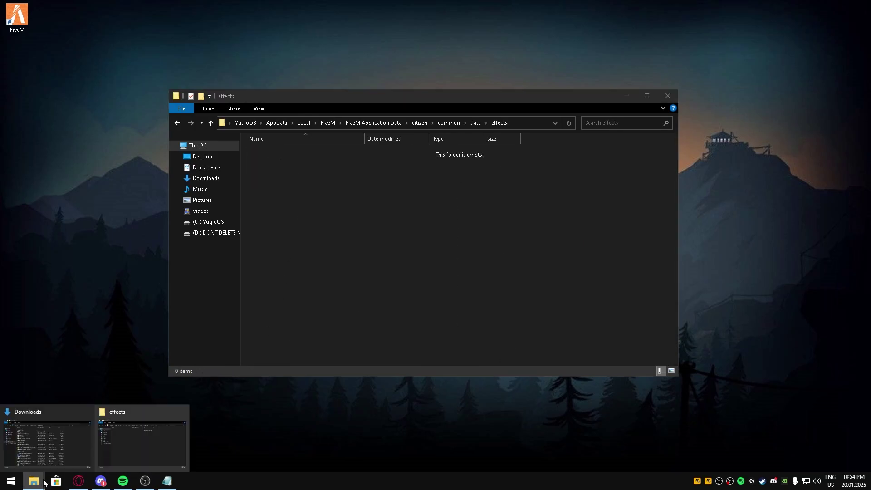
{"action": "left_click", "coordinate": [58, 429]}
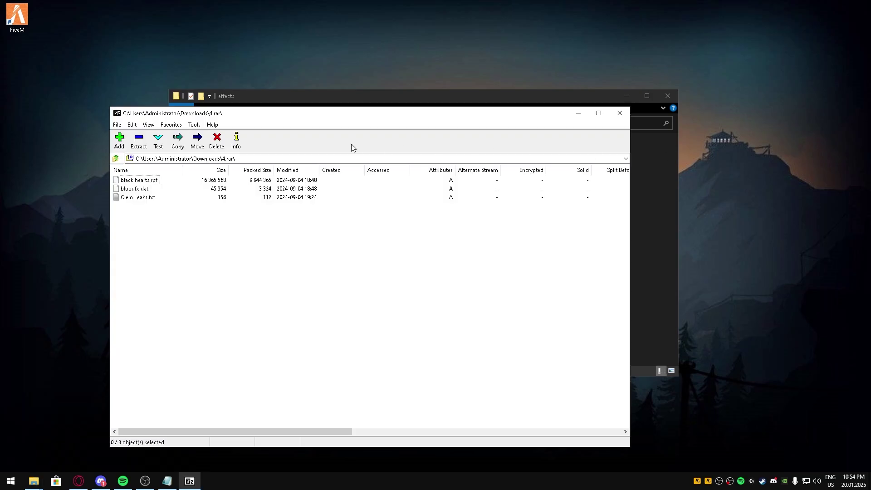
{"action": "left_click_drag", "start_coordinate": [282, 116], "coordinate": [479, 186]}
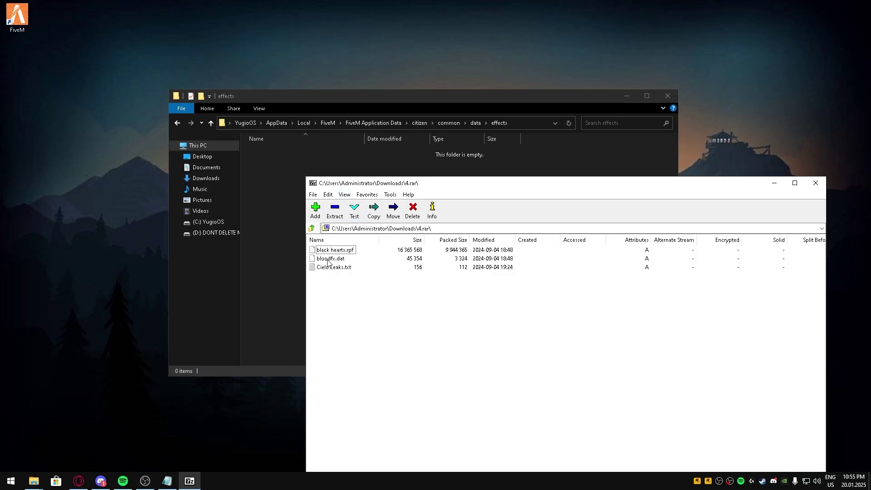
{"action": "left_click_drag", "start_coordinate": [280, 202], "coordinate": [280, 202]}
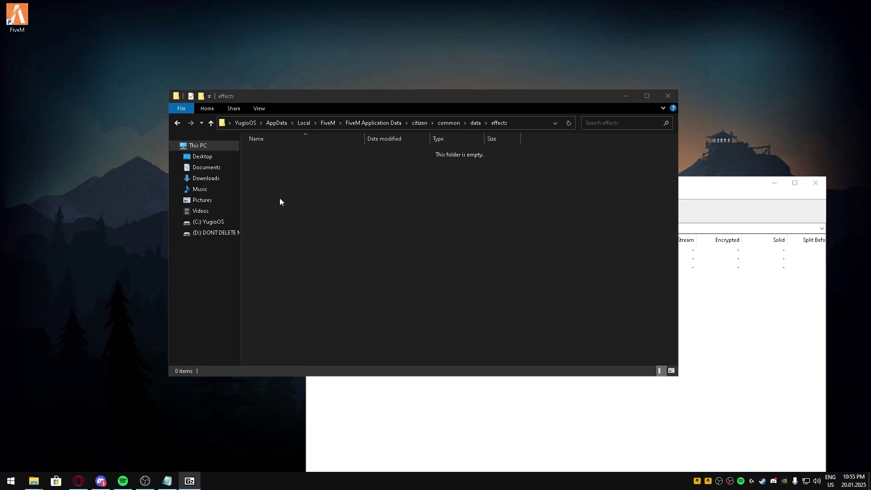
{"action": "left_click", "coordinate": [724, 183]}
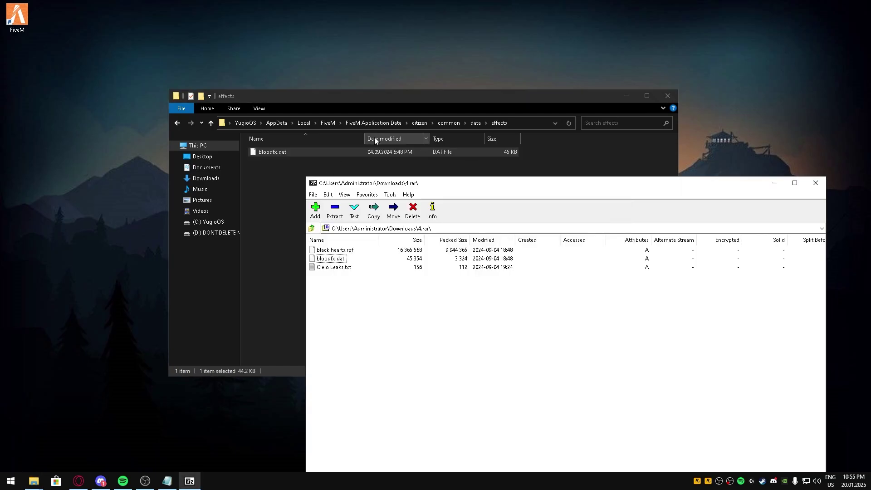
Step: Copy black hearts.rpf from the archive into the mods folder of FiveM Application Data, then close the folder and archive windows
{"action": "left_click", "coordinate": [423, 123]}
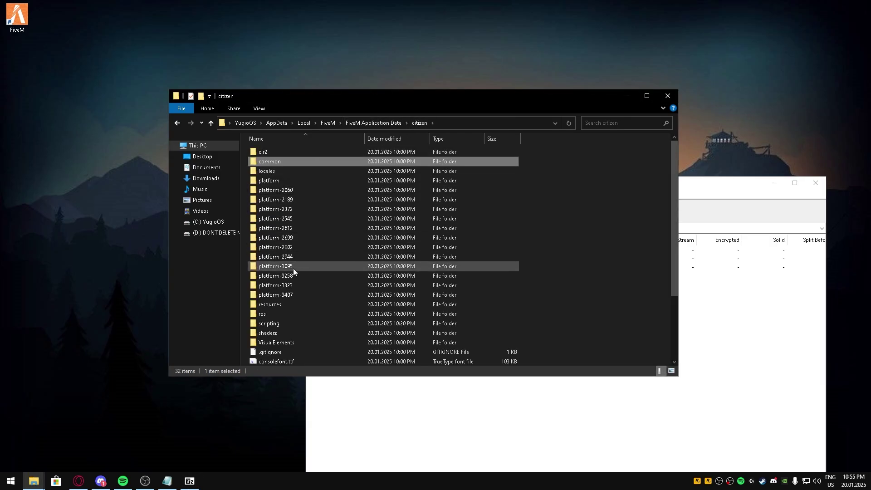
{"action": "scroll", "coordinate": [285, 329], "scroll_direction": "down", "scroll_amount": 1}
{"action": "left_click", "coordinate": [380, 123]}
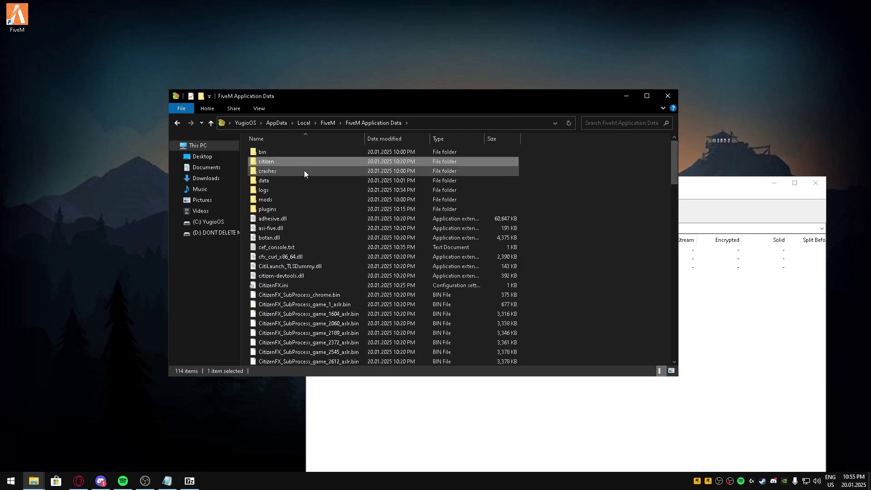
{"action": "double_click", "coordinate": [275, 199]}
{"action": "left_click", "coordinate": [746, 276]}
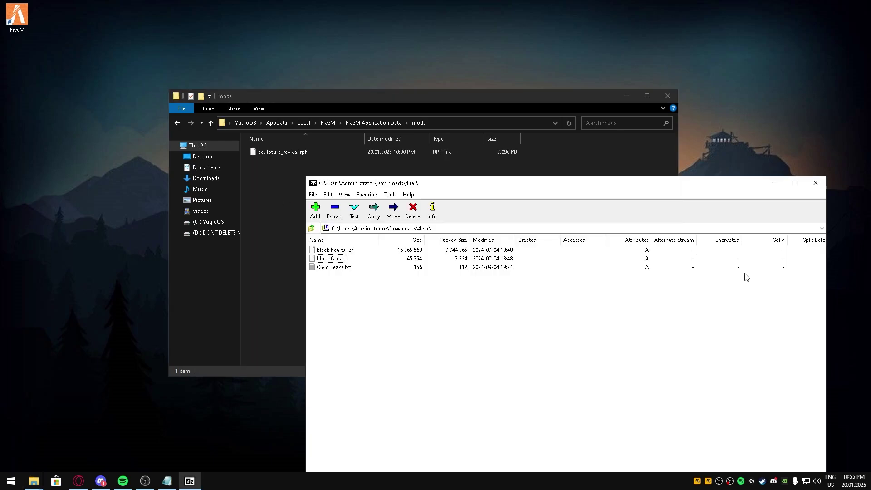
{"action": "left_click", "coordinate": [354, 250]}
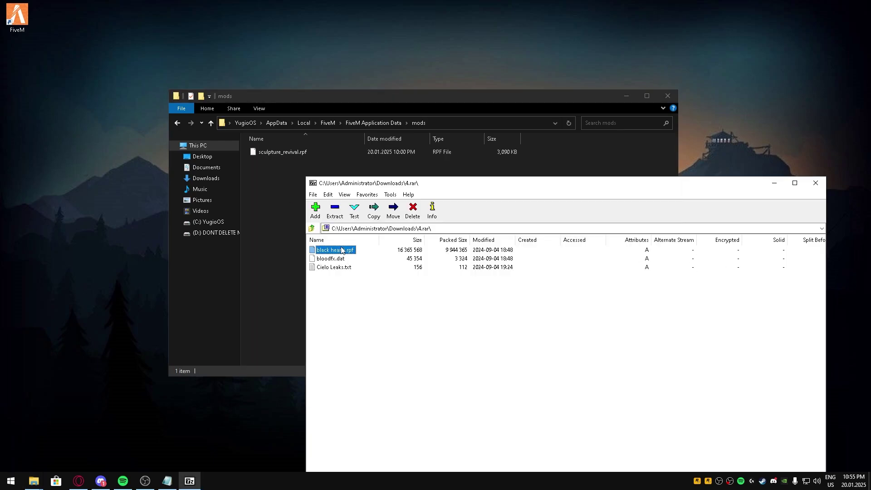
{"action": "left_click_drag", "start_coordinate": [289, 236], "coordinate": [290, 237]}
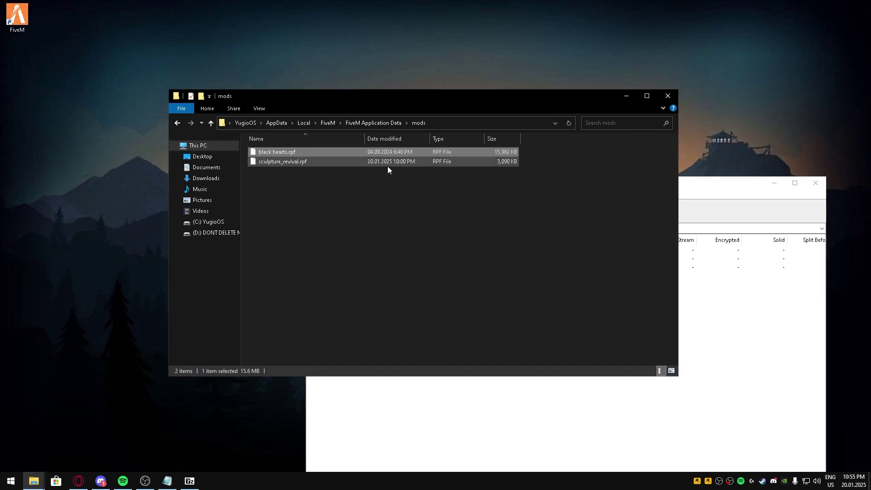
{"action": "left_click", "coordinate": [660, 97]}
{"action": "left_click", "coordinate": [815, 183]}
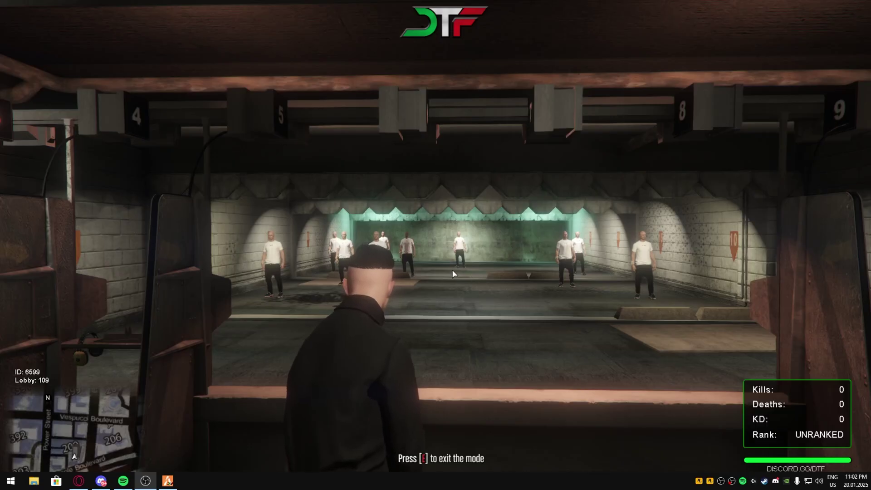
Step: Return to FiveM and fire the handgun at the people in the shooting range to test the new blood effect
{"action": "left_click", "coordinate": [429, 266]}
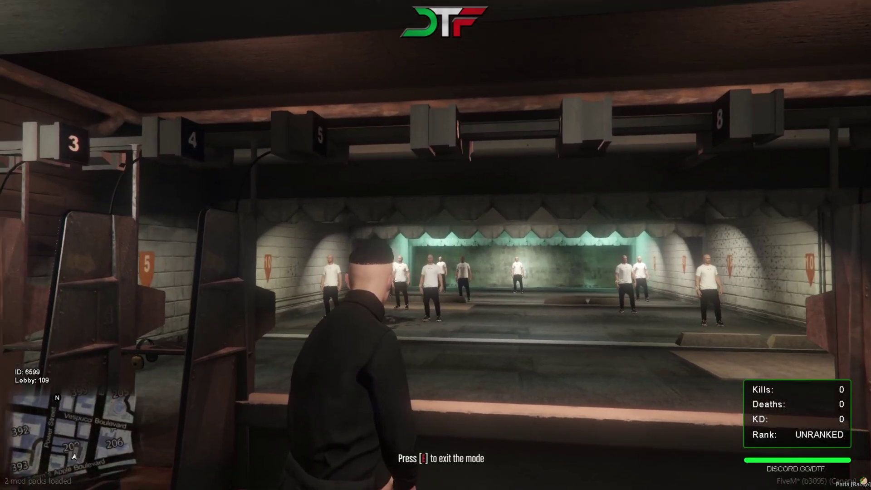
{"action": "right_click", "coordinate": [436, 244]}
{"action": "left_click", "coordinate": [436, 244]}
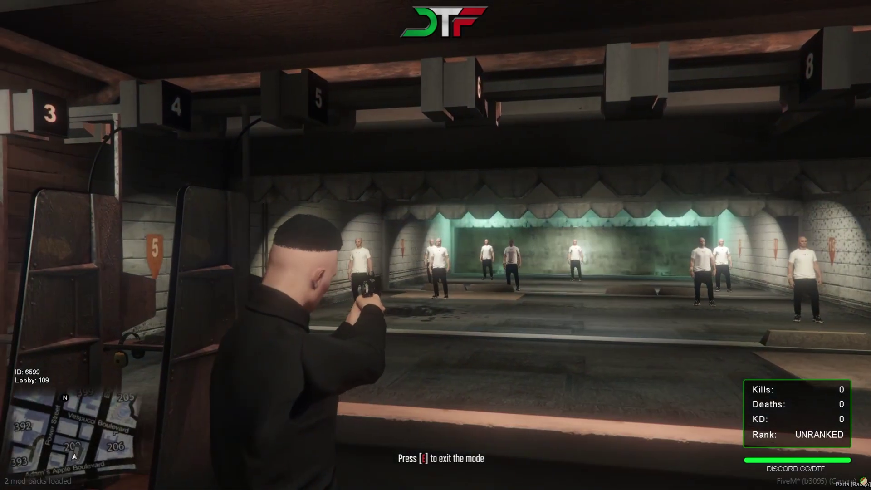
{"action": "left_click", "coordinate": [435, 245]}
{"action": "left_click", "coordinate": [435, 244]}
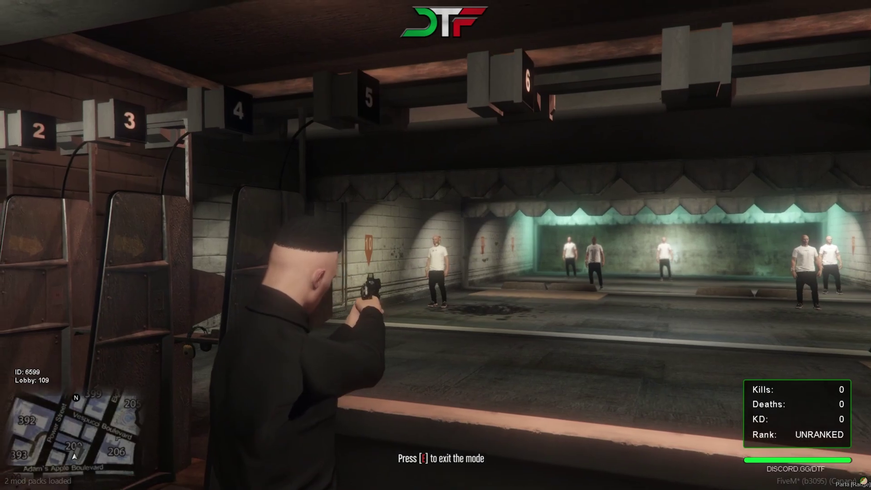
{"action": "left_click", "coordinate": [437, 244]}
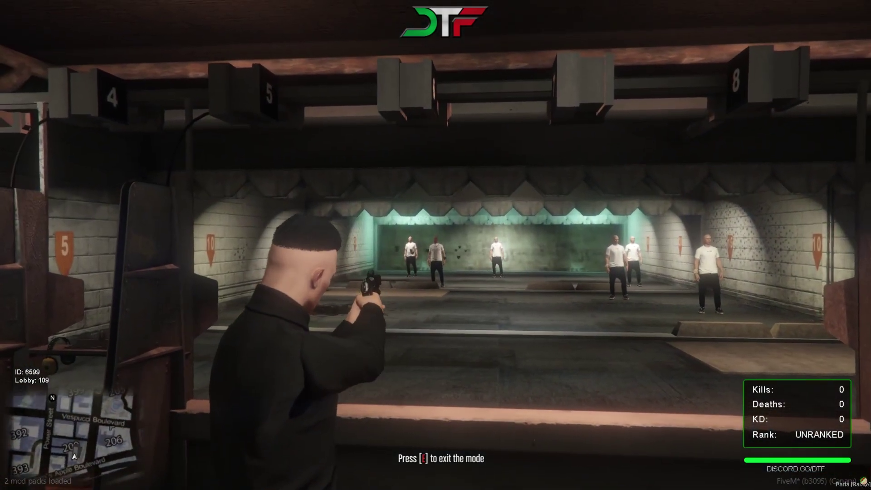
{"action": "left_click", "coordinate": [437, 244]}
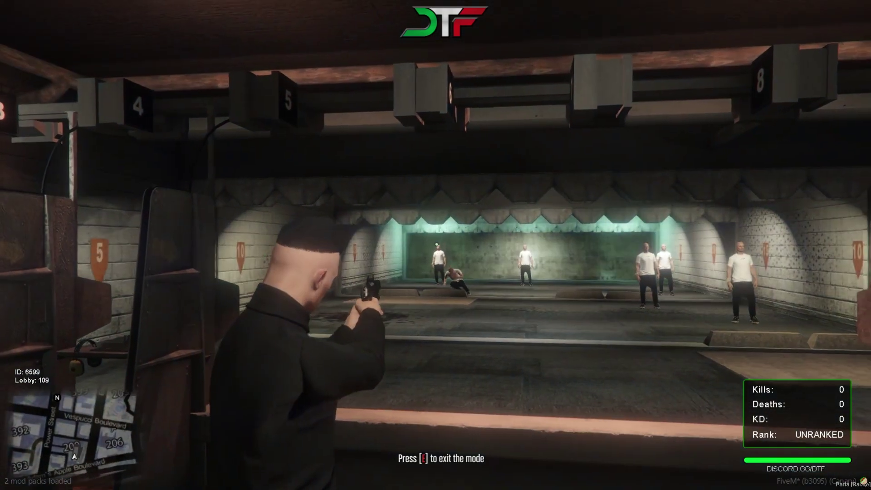
{"action": "left_click", "coordinate": [436, 244]}
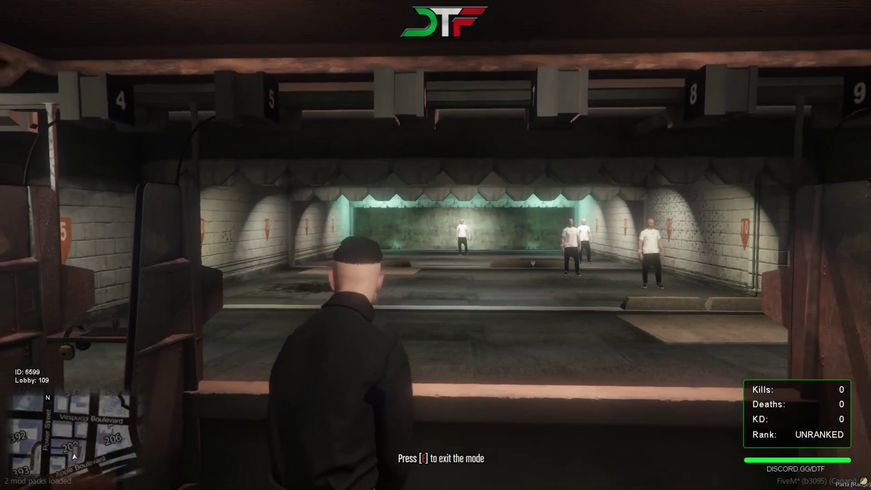